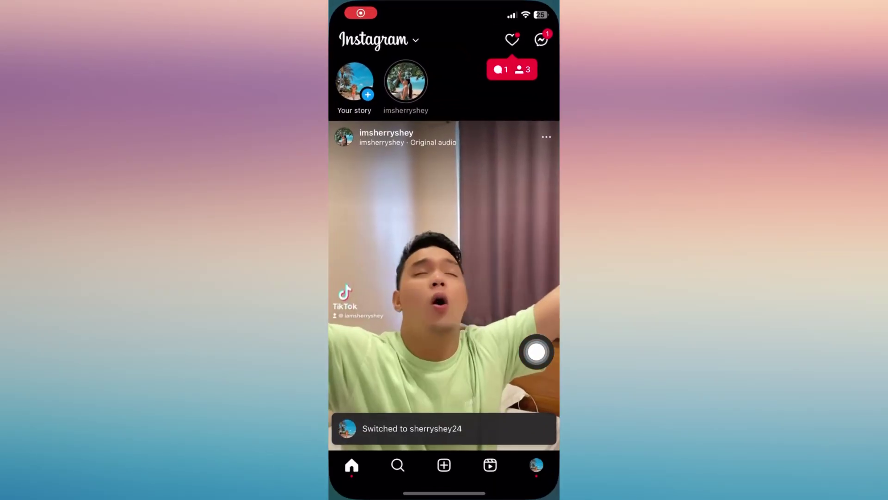
- Open Instagram Direct Messages from the home feed's Messenger icon
left_click(541, 39)
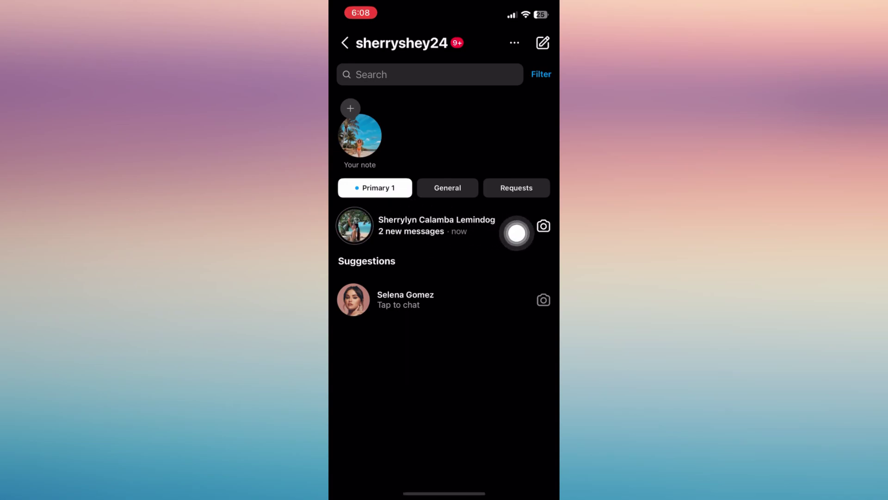
- Turn on Airplane Mode and turn off Bluetooth in Control Center, then return to the inbox
left_click_drag(528, 6, 528, 278)
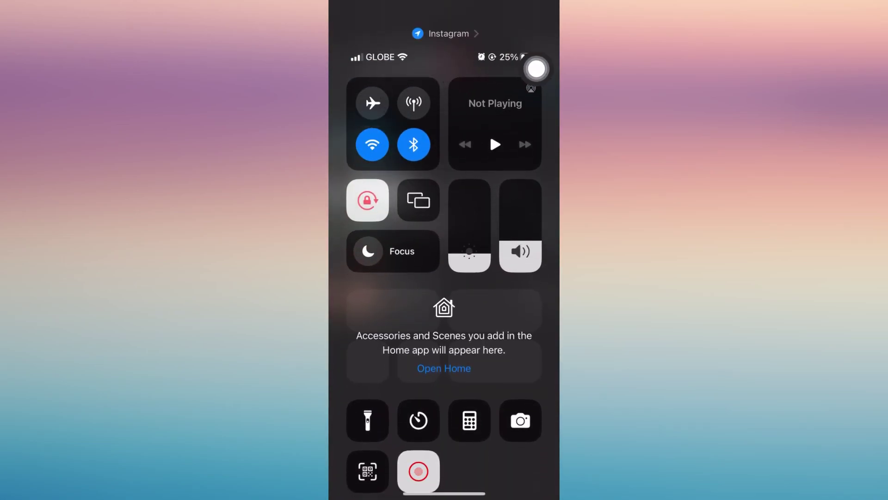
left_click(373, 103)
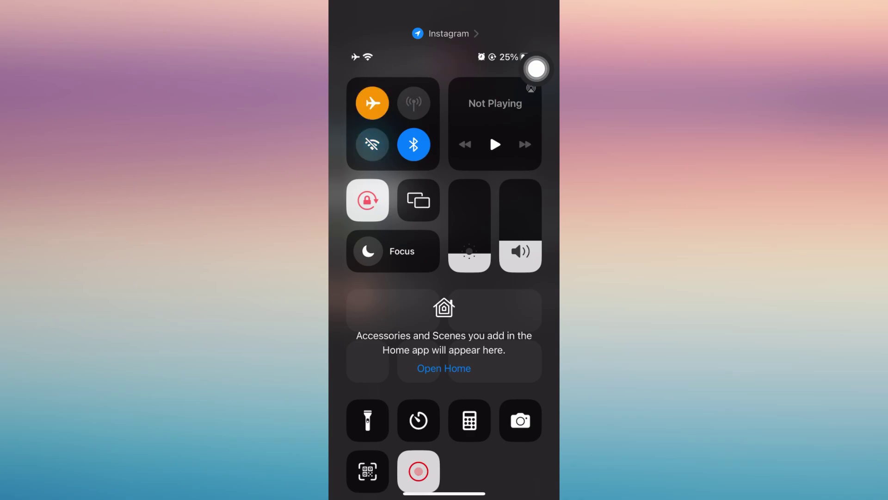
left_click(413, 144)
left_click_drag(444, 493, 444, 208)
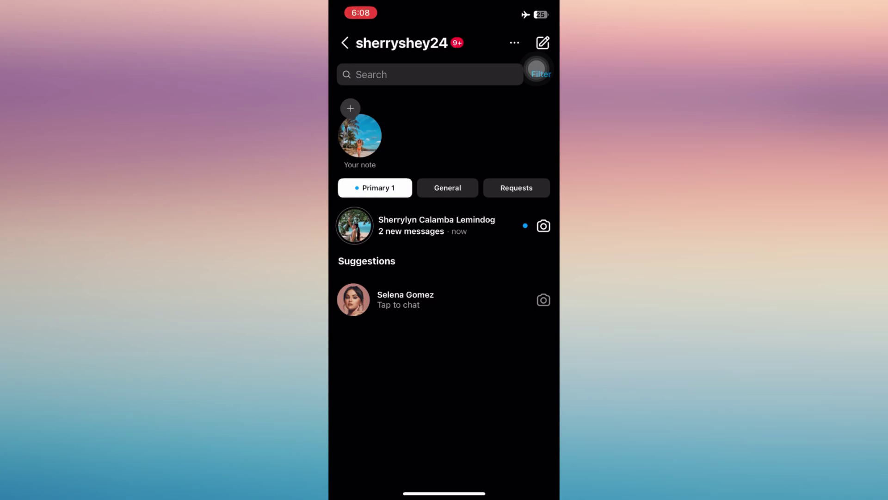
- Open the unread conversation offline, read it, and go back to the inbox
left_click(438, 226)
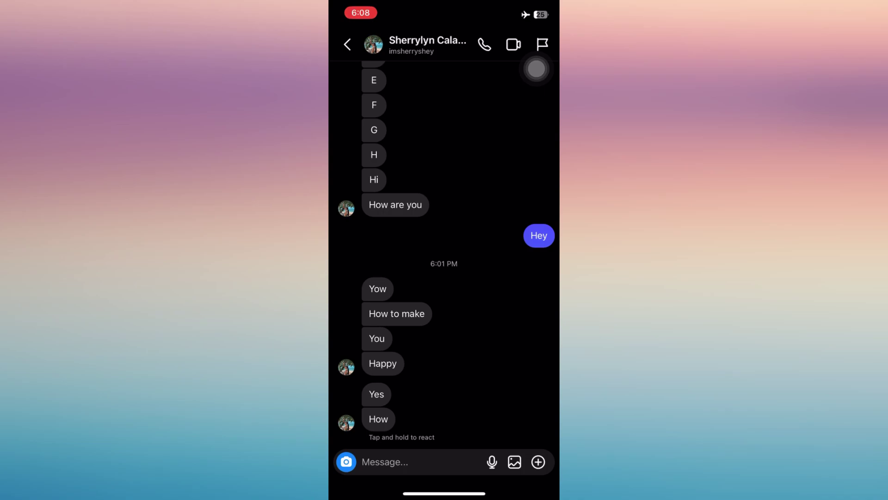
key("Escape")
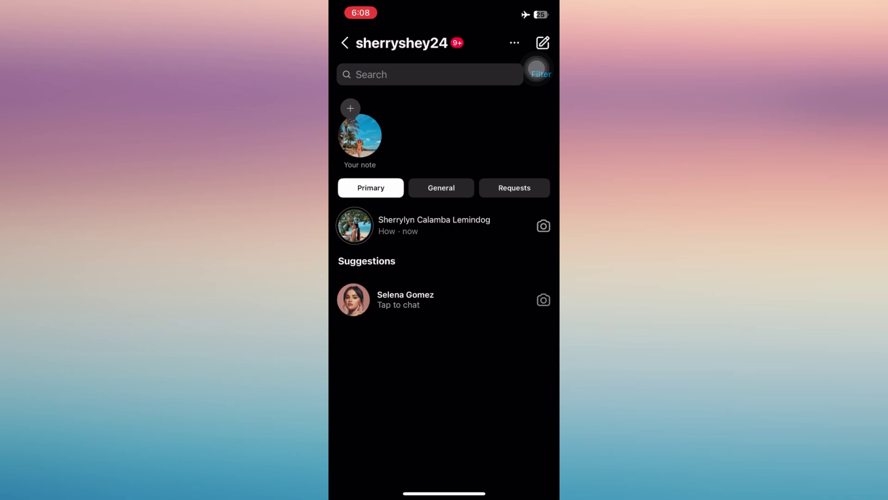
- Open and dismiss the chat list Filter options
left_click(536, 67)
left_click(537, 67)
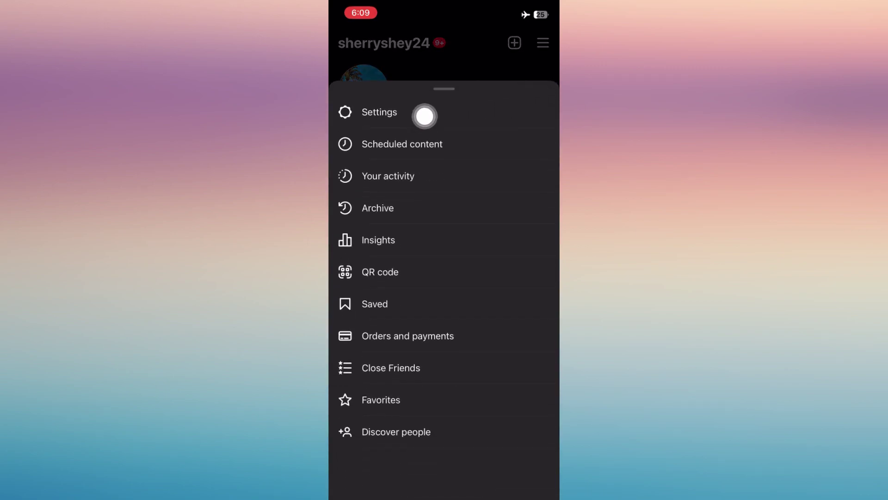
- Log out of all accounts from Settings, keeping the first account's login info saved
left_click(537, 118)
scroll(536, 117, "down", 5)
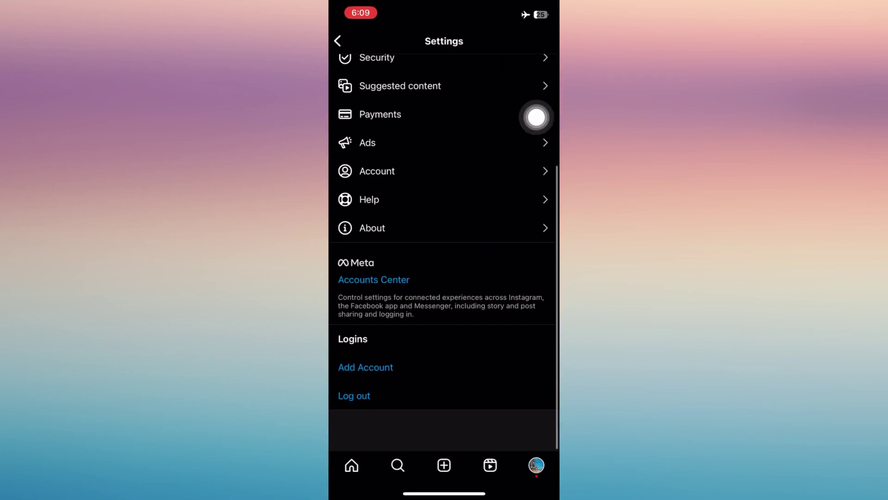
left_click(352, 409)
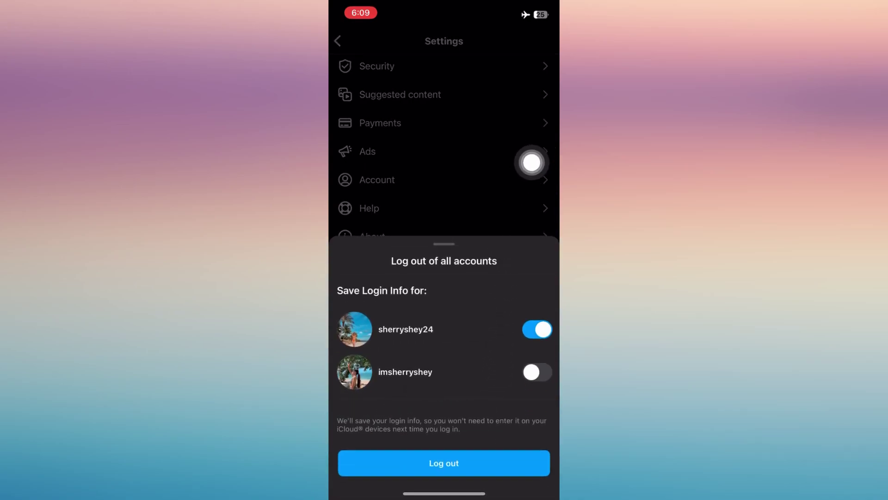
left_click(454, 467)
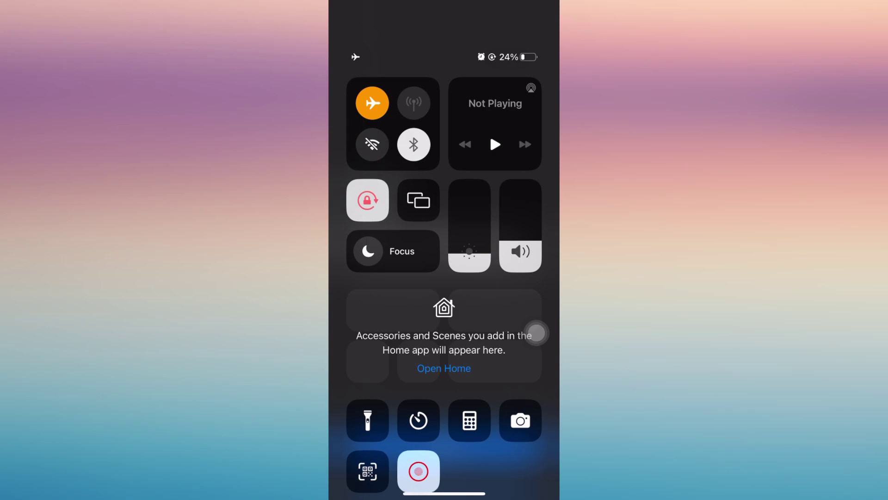
- Turn Wi-Fi on and Airplane Mode off, then close Control Center
left_click(372, 145)
left_click(372, 103)
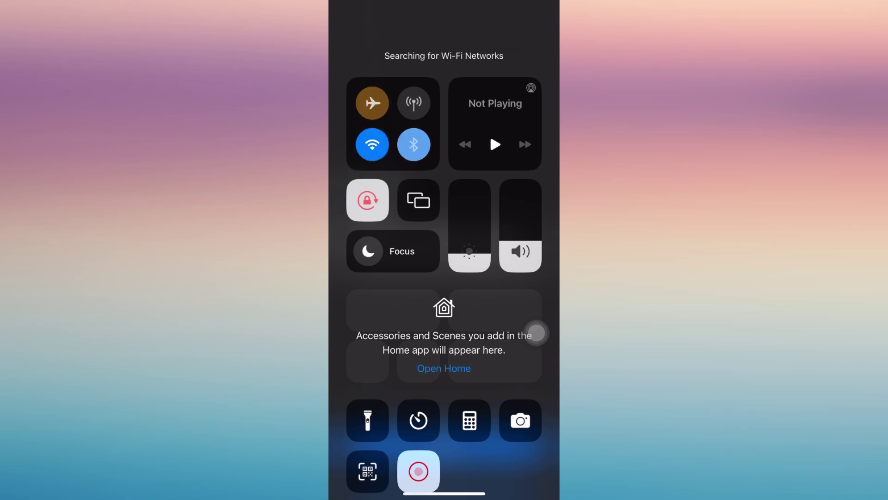
left_click_drag(445, 486, 444, 208)
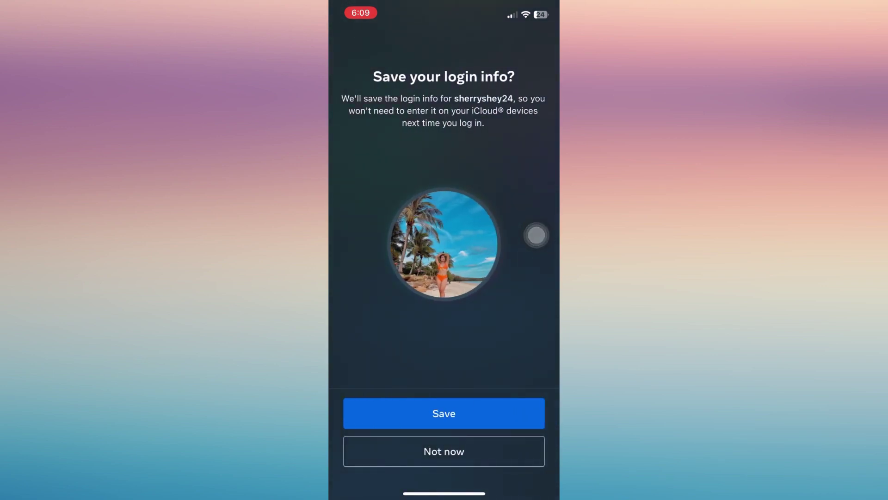
- Save the login info and reopen Direct Messages, where the chat shows 2 new messages
key("Return")
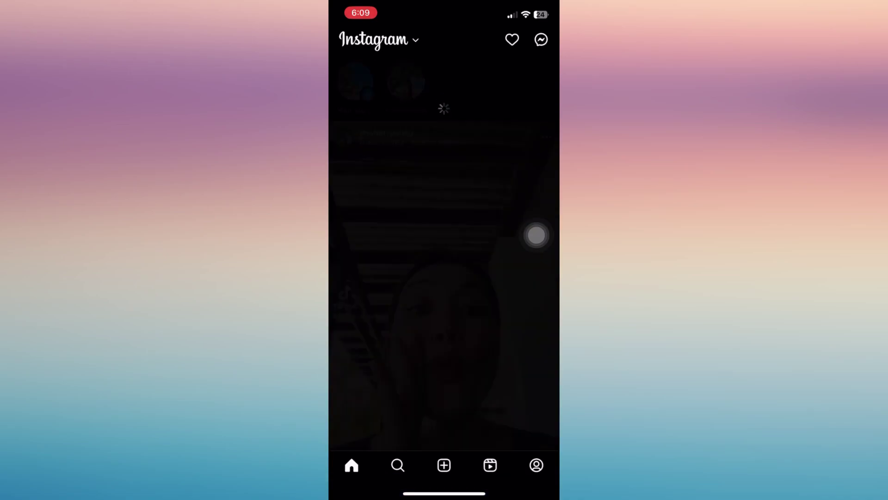
left_click(541, 40)
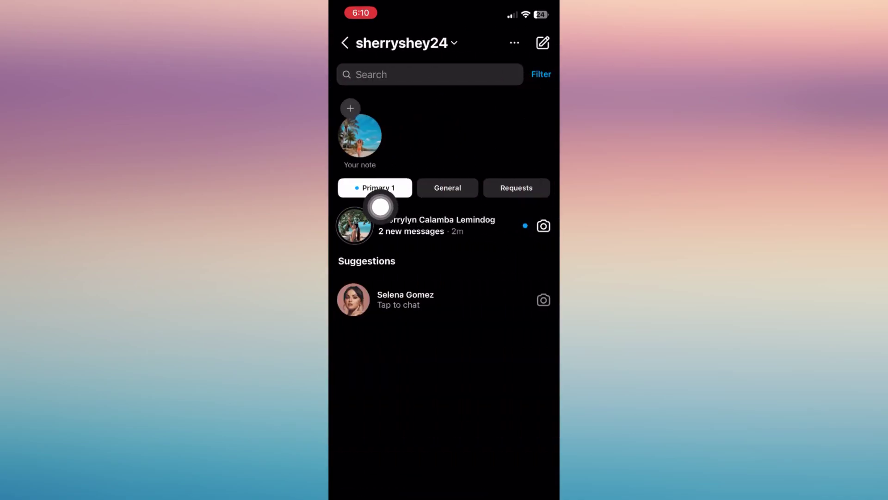